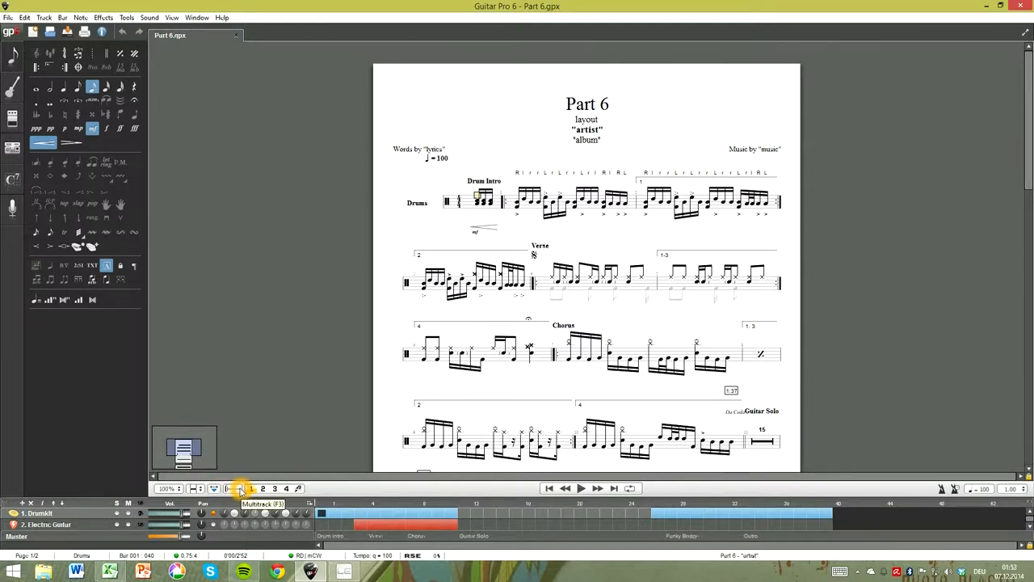
Step: Preview the score in multitrack view, toggling the Electric Guitar track's visibility before returning to the single-track display
click(240, 488)
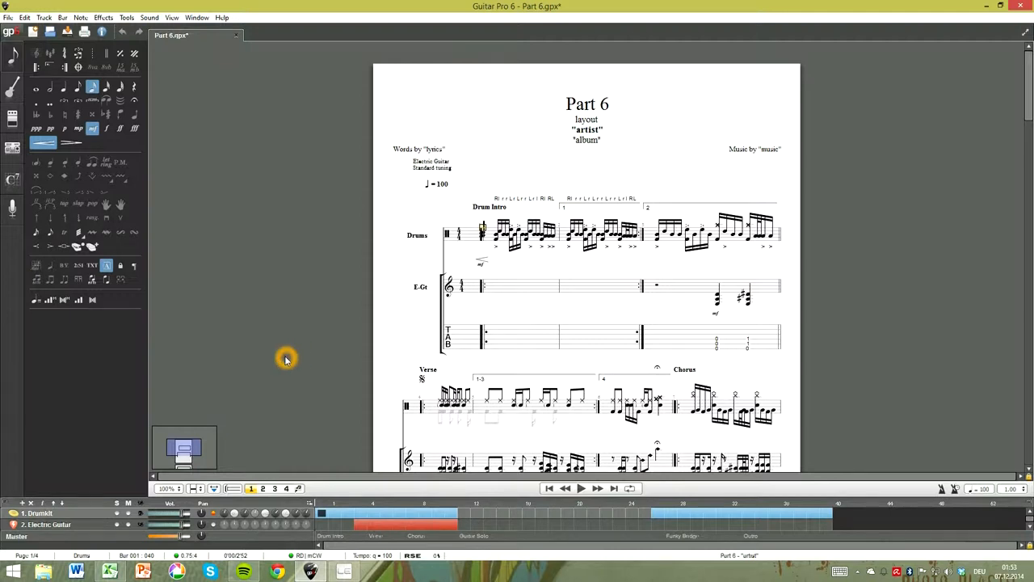
click(311, 307)
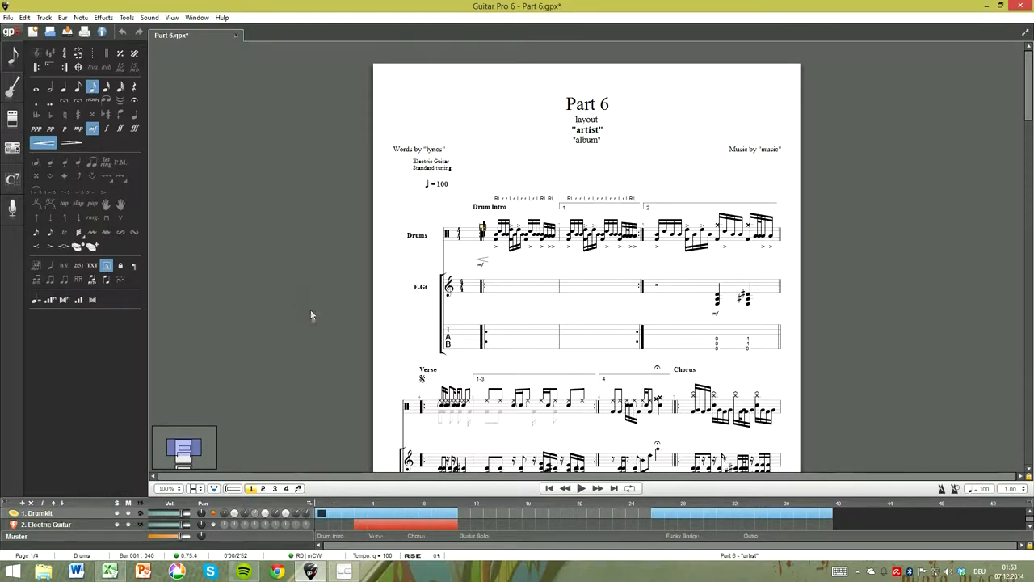
click(141, 524)
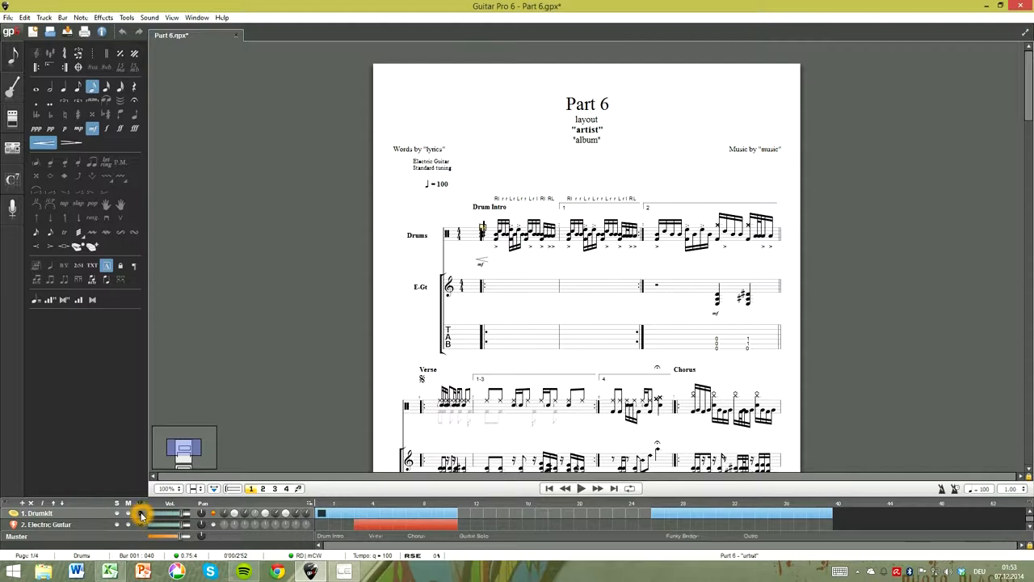
click(140, 524)
click(141, 491)
Step: Run the bar duration check on the Electric Guitar track and acknowledge its results
click(80, 503)
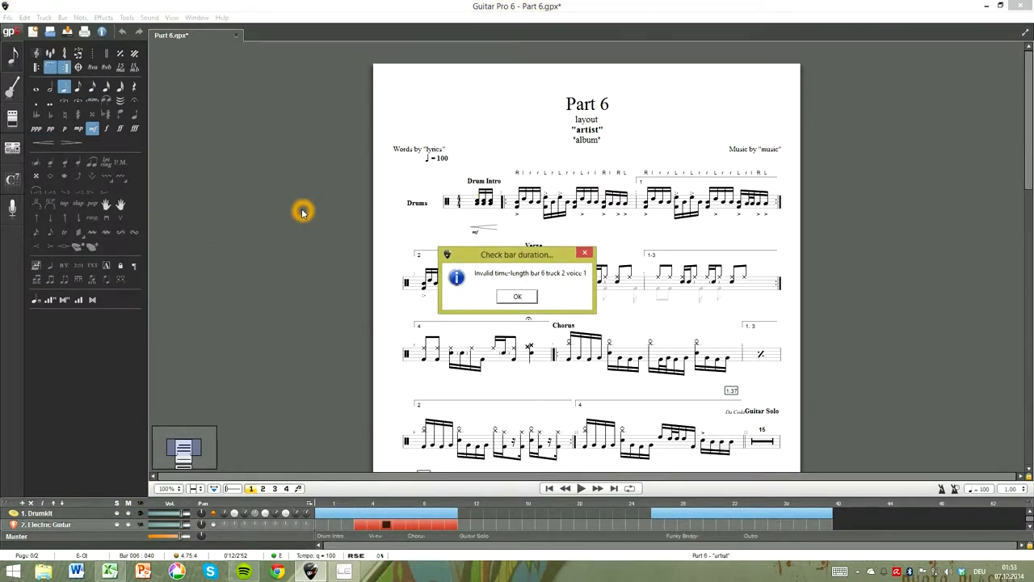
click(511, 300)
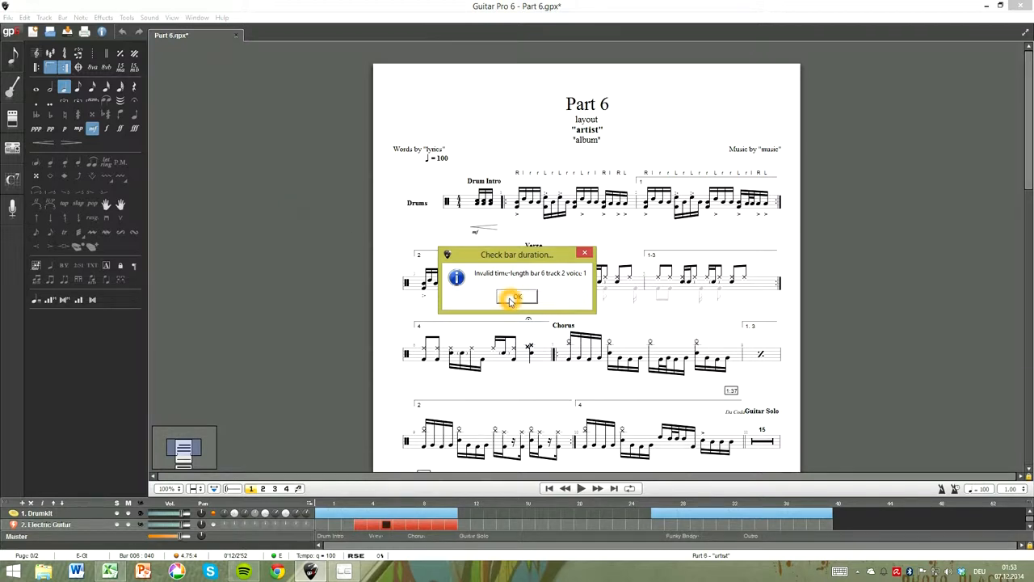
click(510, 300)
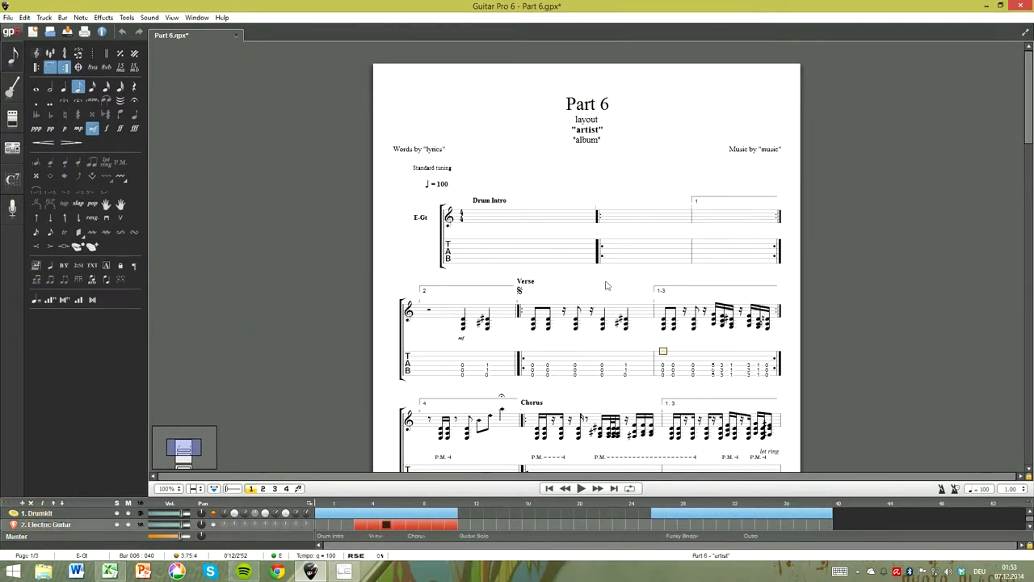
Step: Inspect the guitar's verse and chorus bars, and complete or reduce the track's bars with rests
click(773, 320)
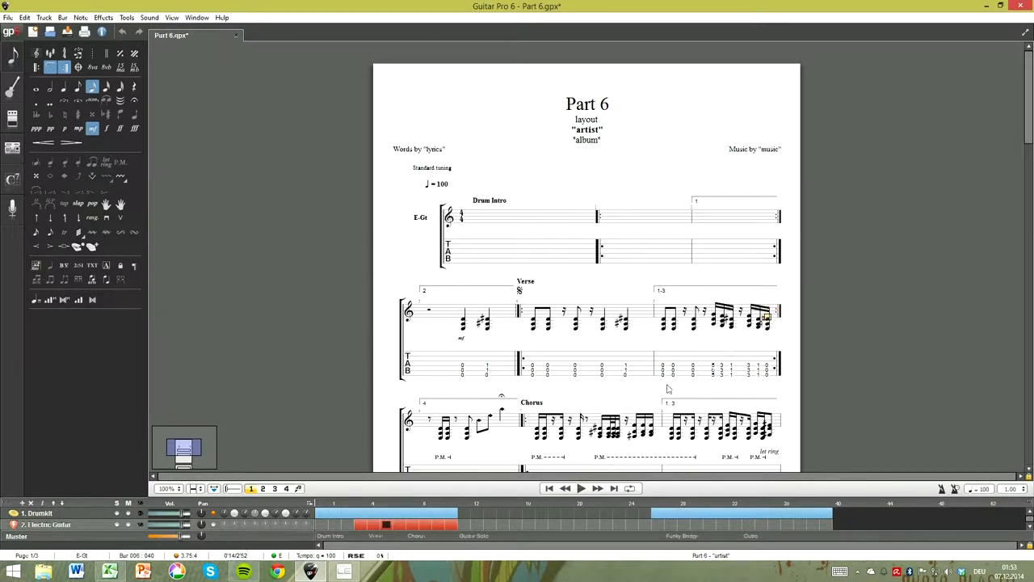
click(650, 425)
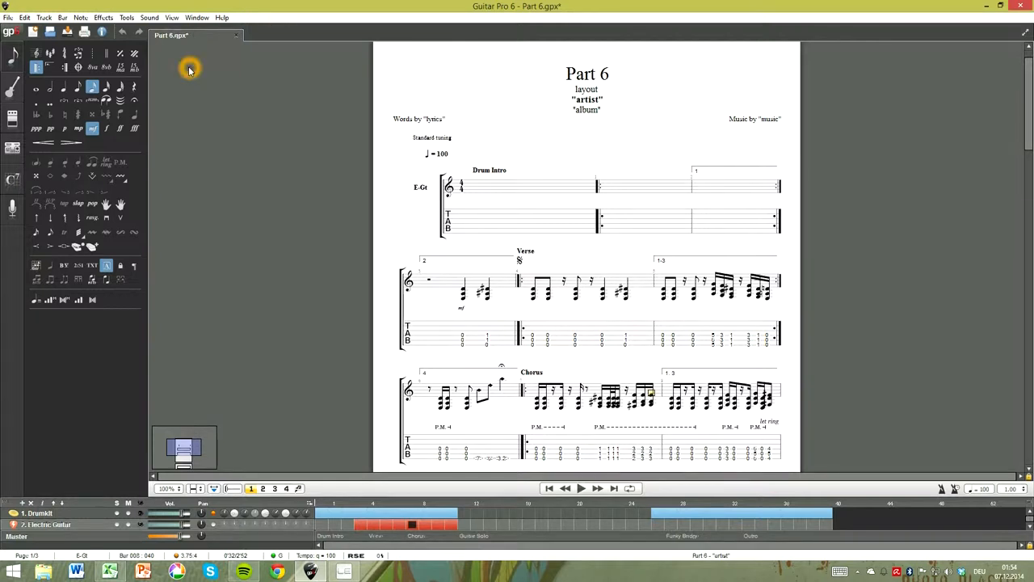
click(127, 17)
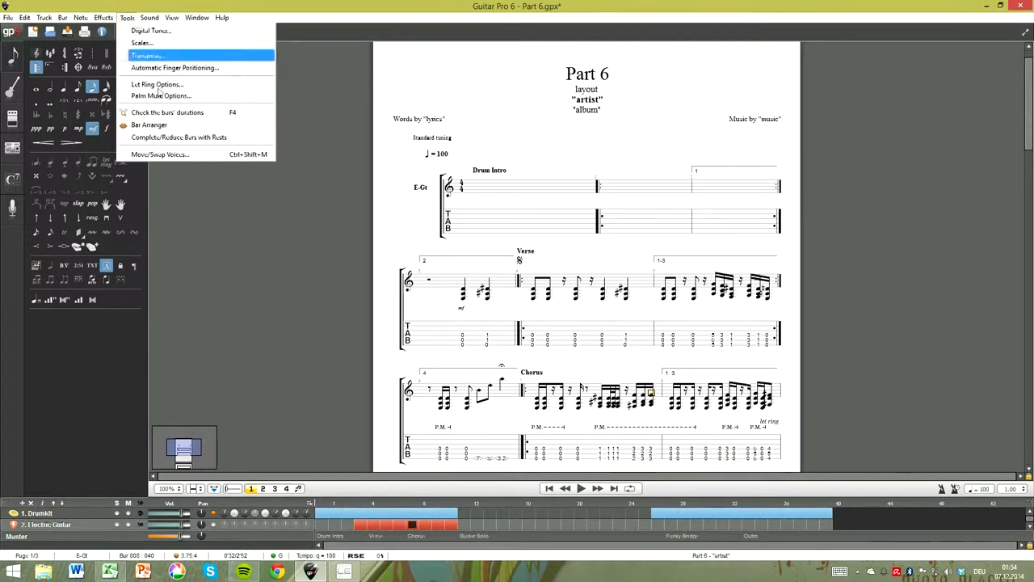
click(239, 135)
Step: Set the Drumkit track's system layout to a fixed count of 4 bars per system with the same size for all bars
click(78, 514)
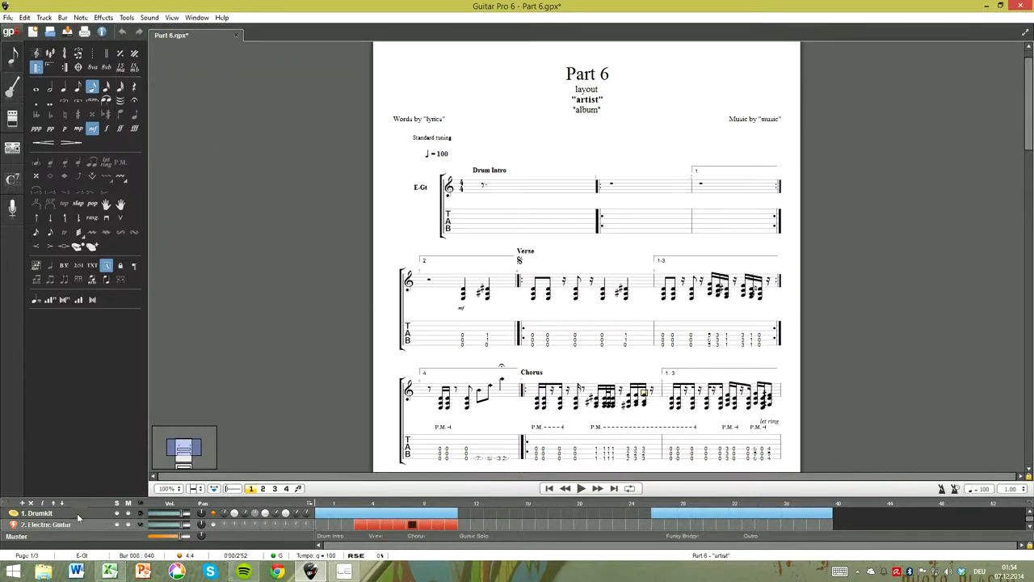
click(65, 17)
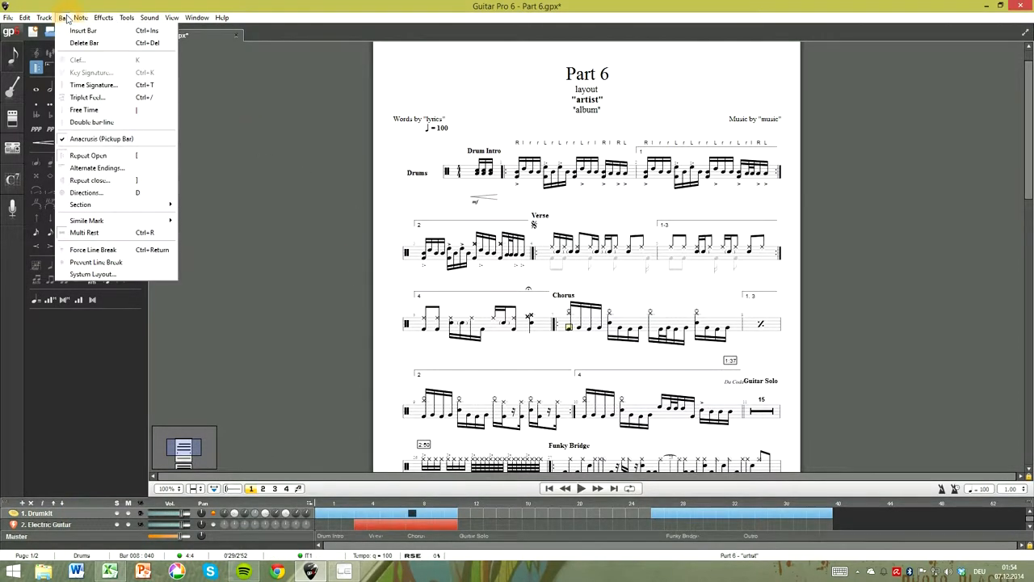
click(143, 276)
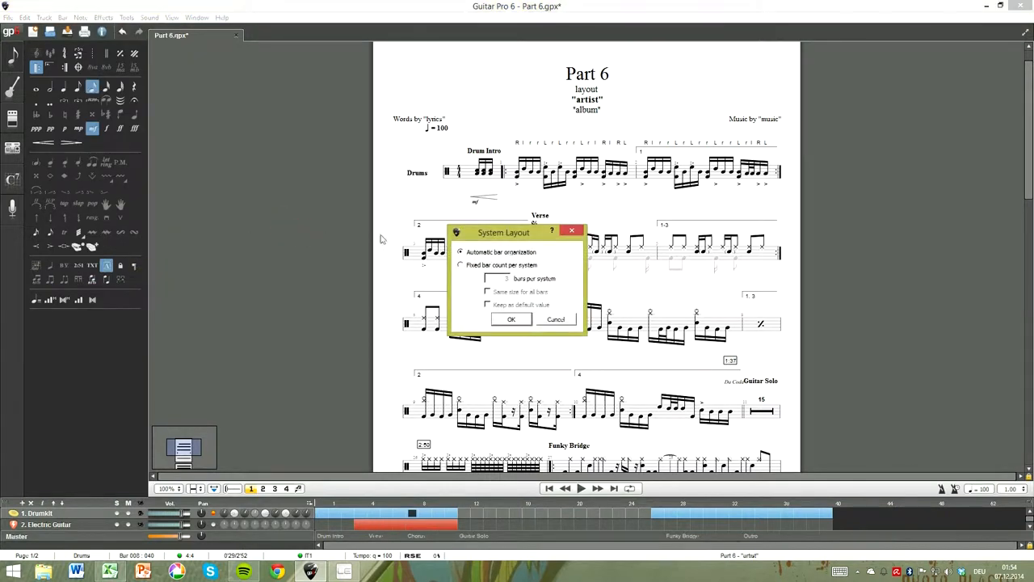
click(459, 264)
click(509, 278)
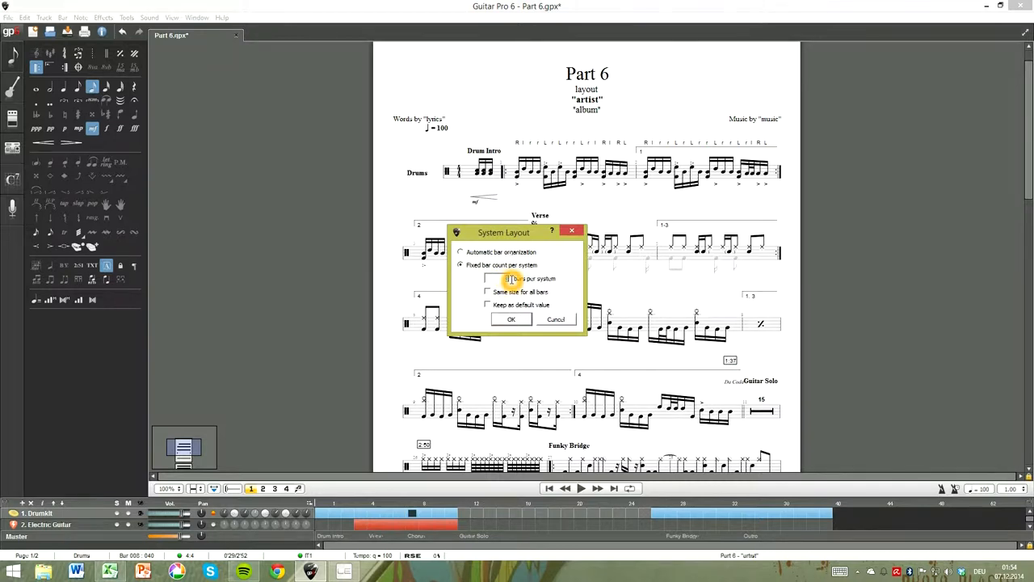
text(4)
click(488, 292)
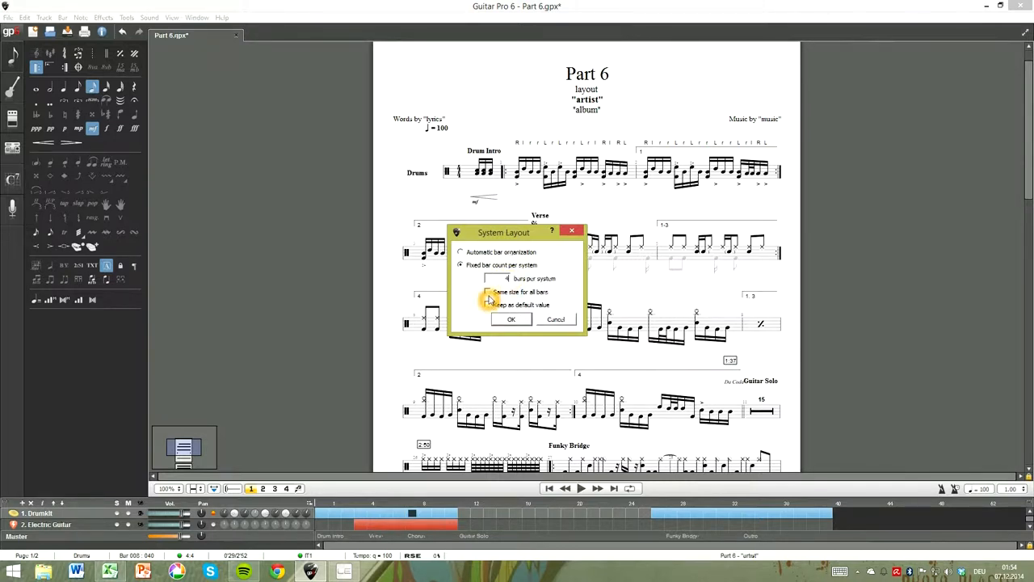
click(512, 319)
Step: Turn on multivoice display and place the cursor on the first beat of the verse's fourth-ending bar
click(487, 253)
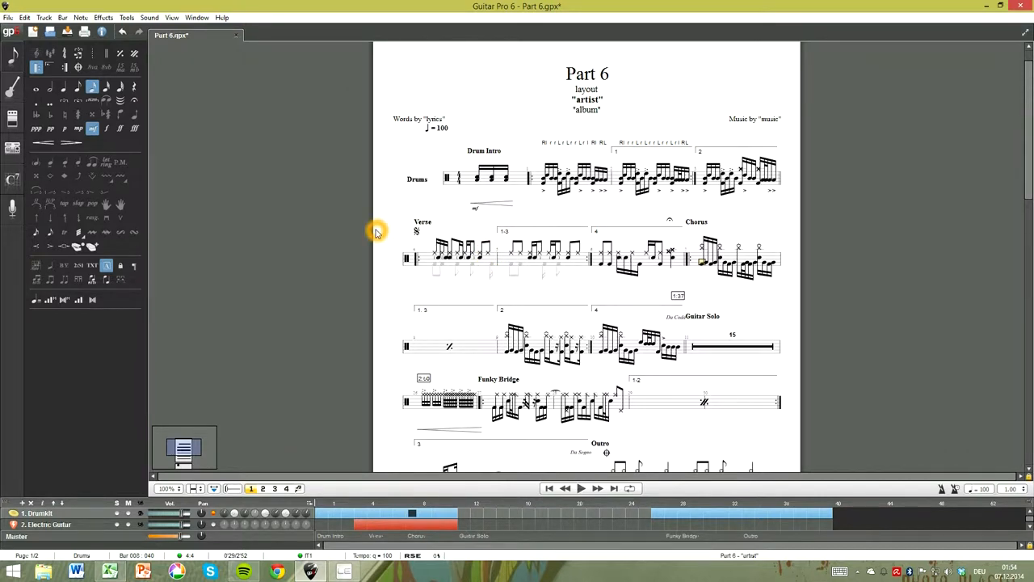
click(298, 488)
click(466, 209)
click(604, 258)
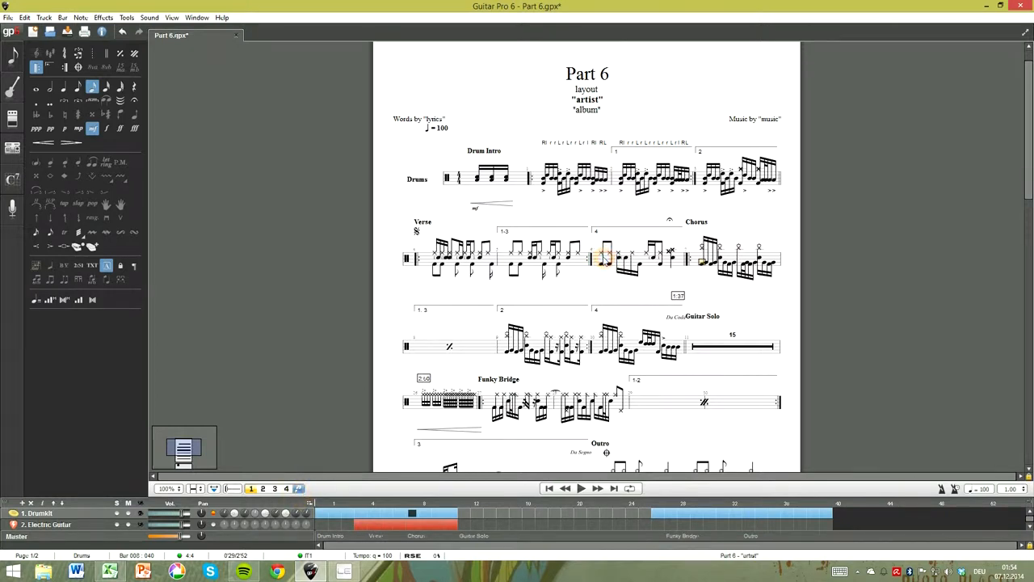
key(Left)
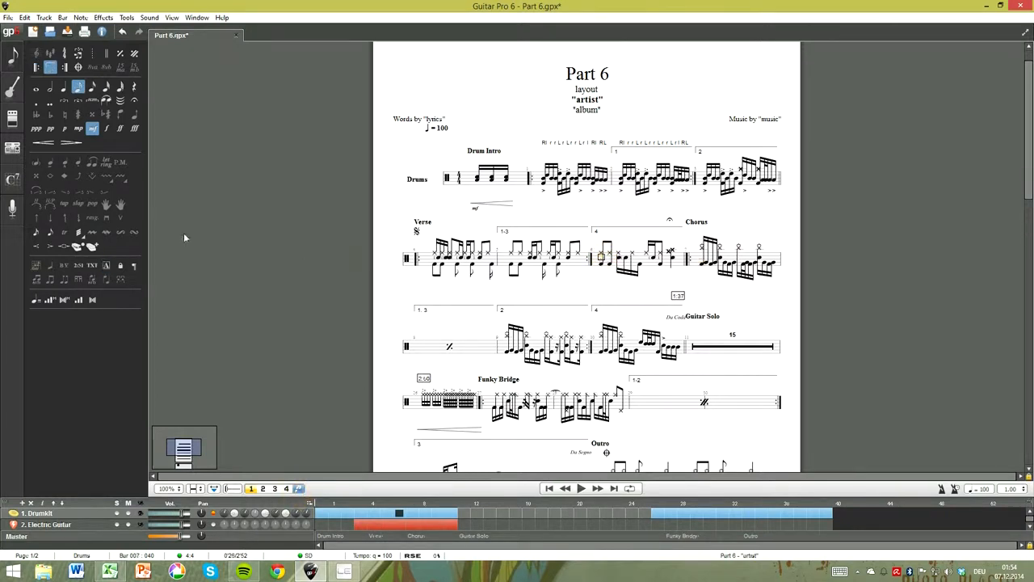
Step: Try preventing a line break at the verse's fourth-ending bar, and force one there so the chorus starts a new system
click(123, 265)
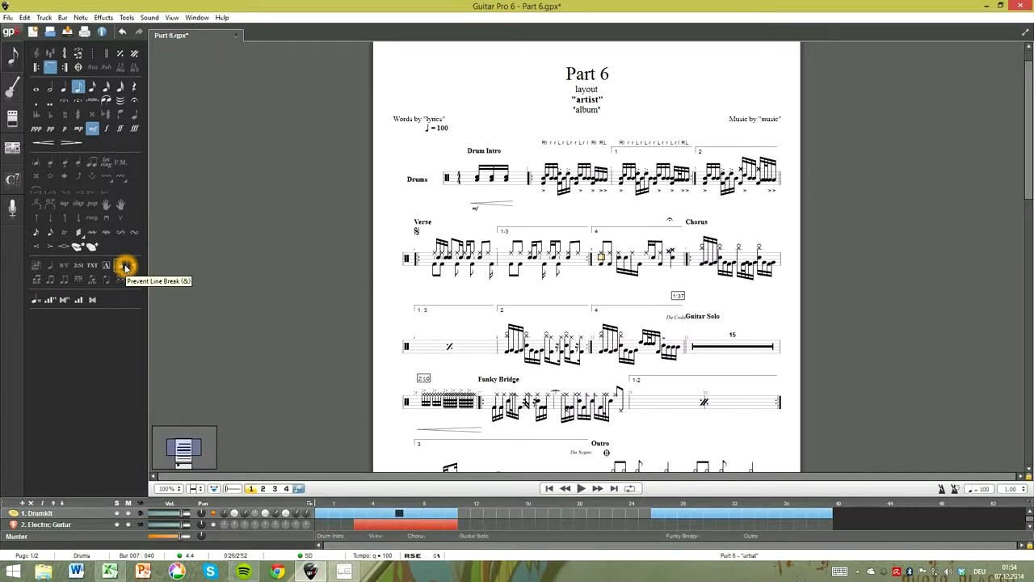
click(125, 267)
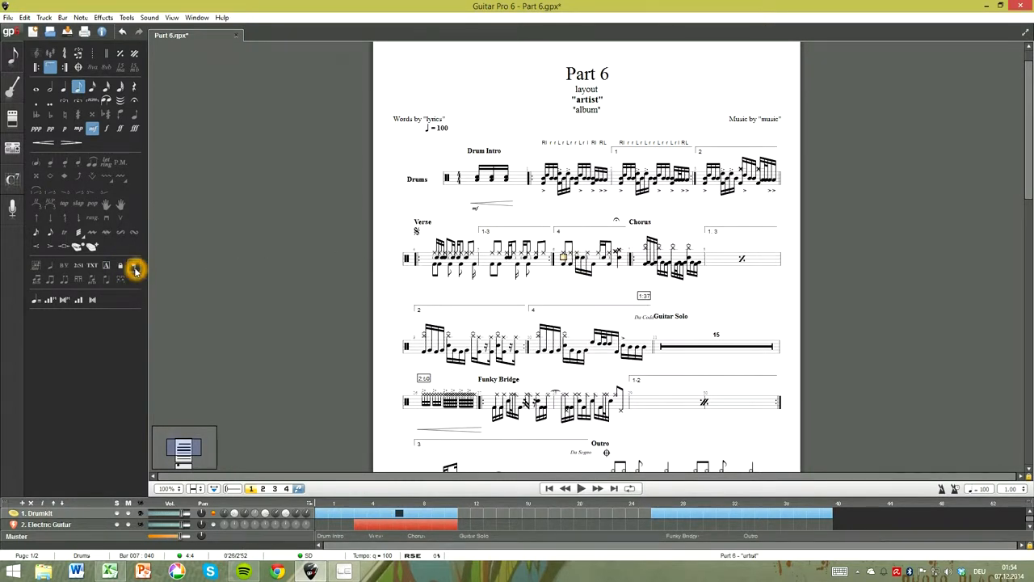
click(611, 255)
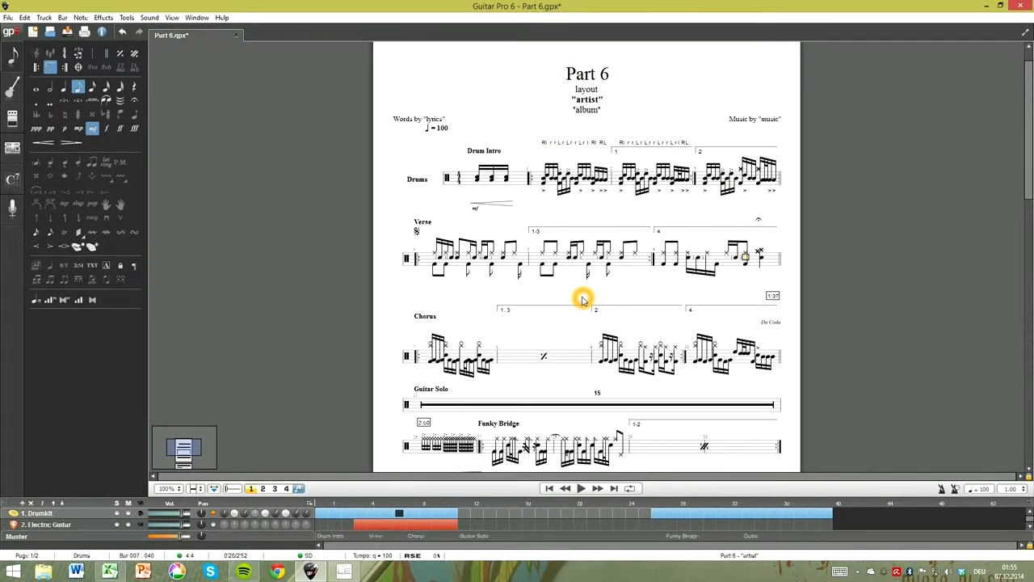
Step: Use design mode to rebalance bar widths in the verse and funky bridge, and bring the guitar solo onto the chorus system
click(216, 488)
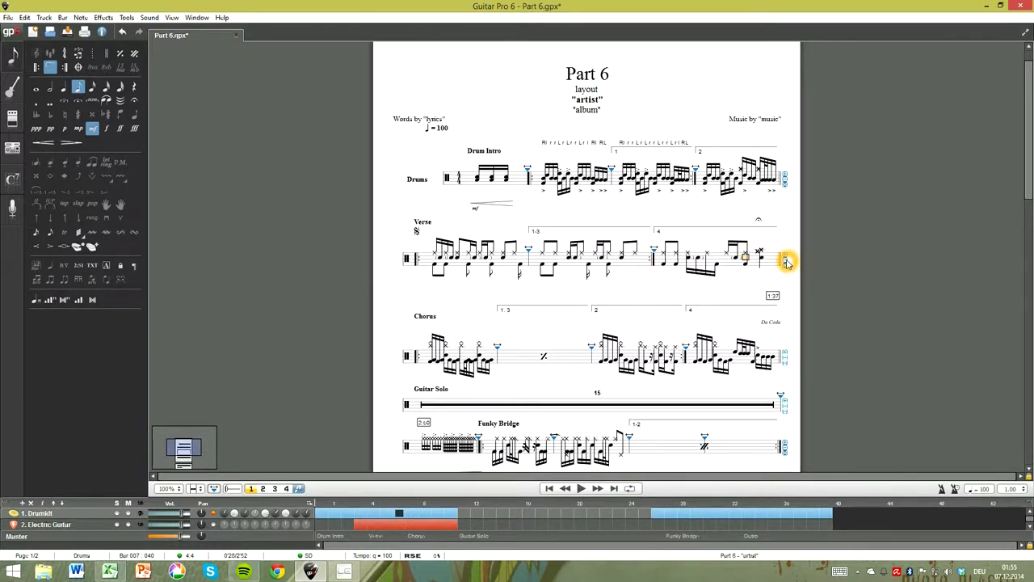
click(655, 254)
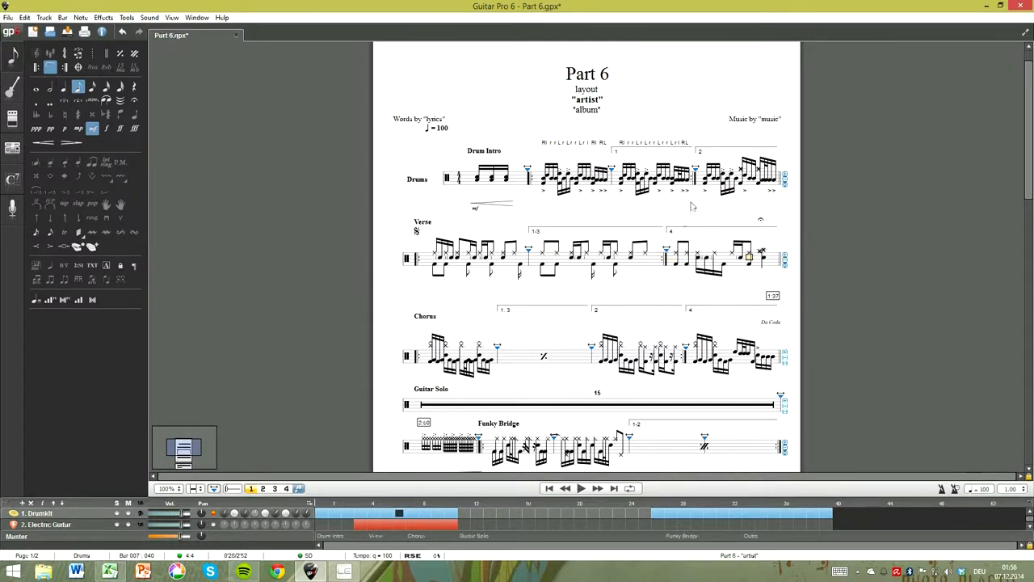
click(706, 359)
click(766, 397)
scroll(796, 283, down, 3)
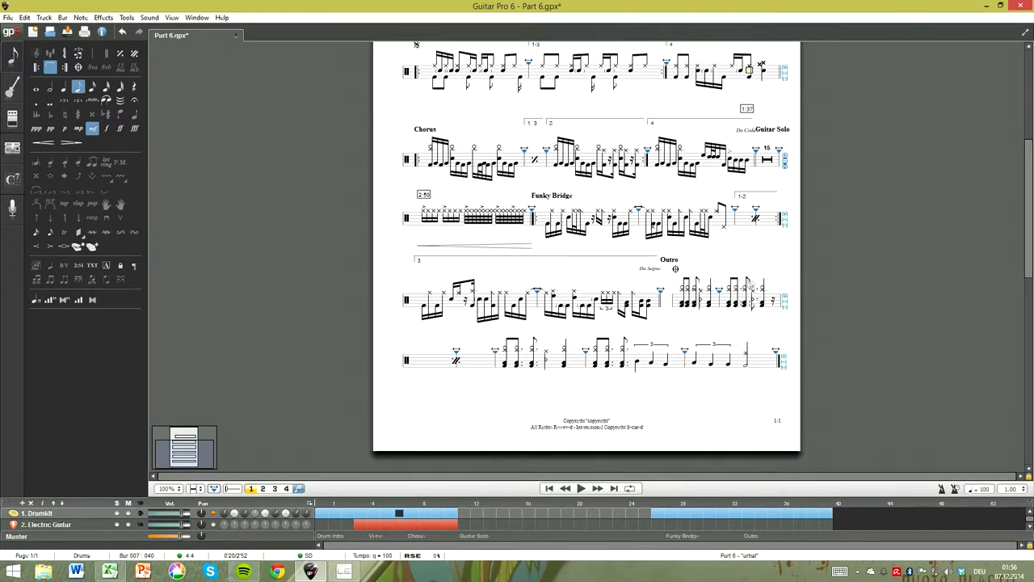
Step: Adjust the bar layout of the closing outro systems and leave design mode
click(770, 269)
scroll(820, 237, down, 5)
click(693, 353)
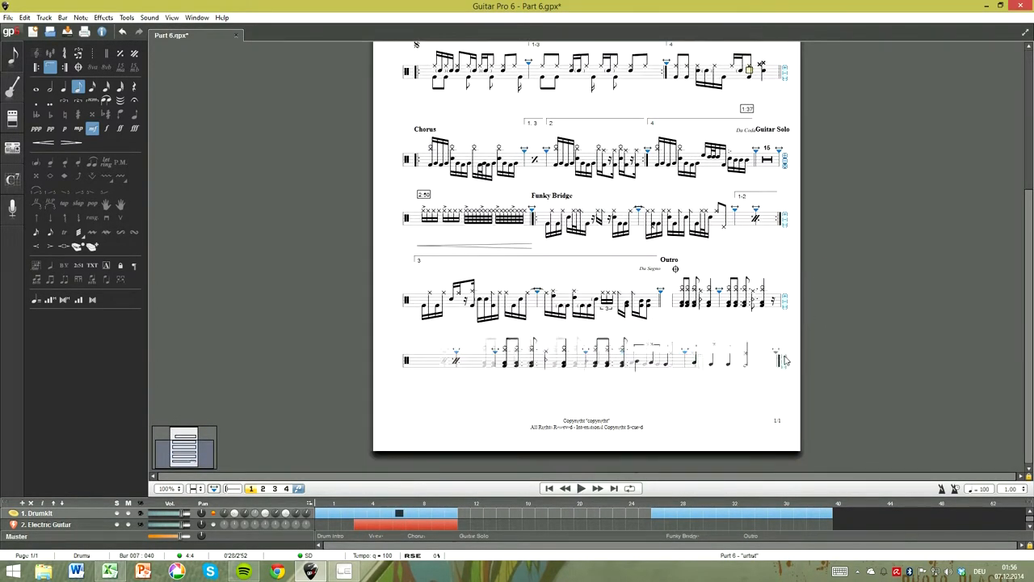
click(815, 308)
scroll(816, 308, up, 5)
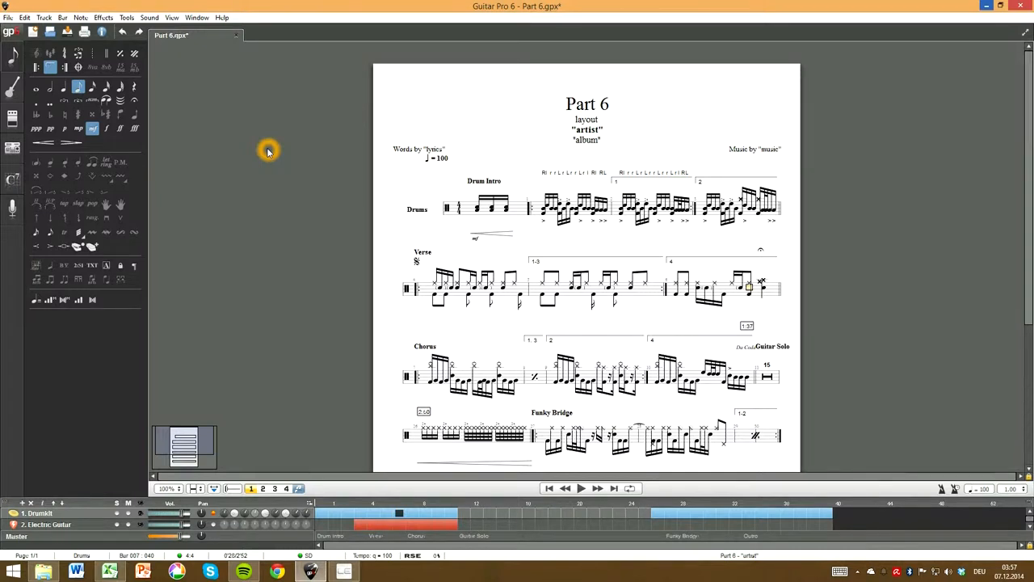
Step: Review the drum track's full and short names in its track properties, and close them without changes
key(F6)
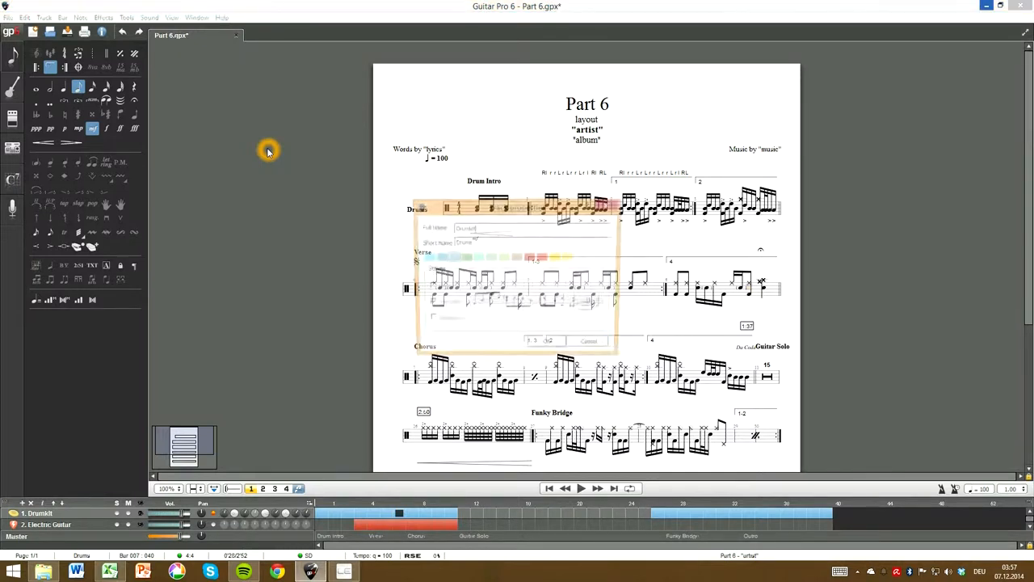
drag(455, 211, 201, 249)
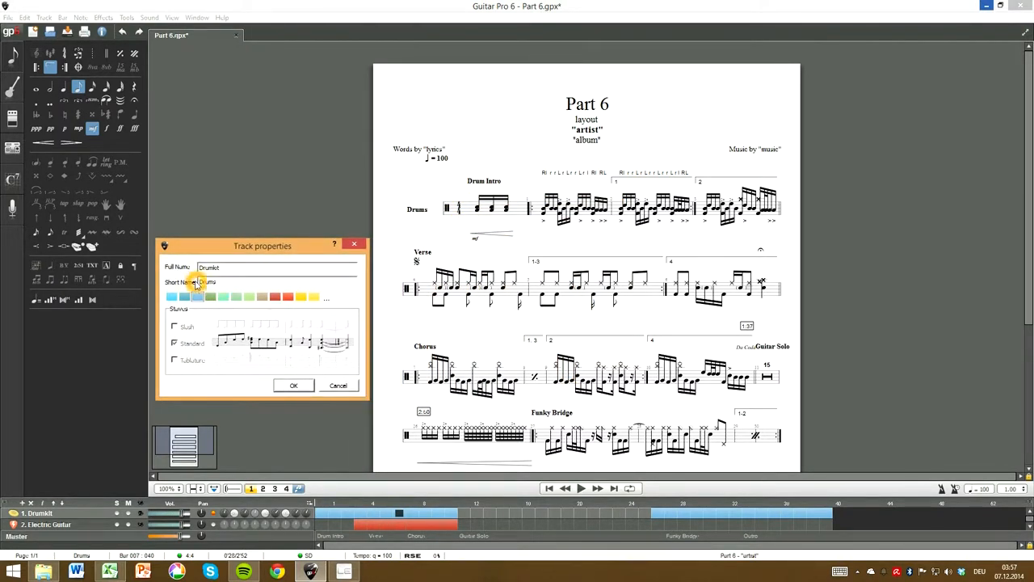
double_click(210, 283)
click(225, 280)
click(354, 244)
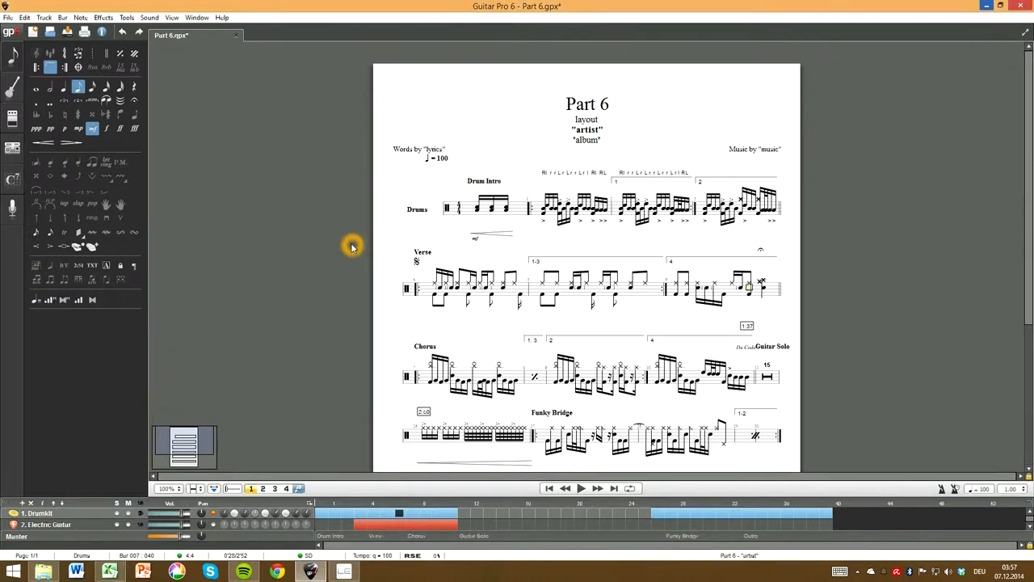
Step: Open the stylesheet and review the page and score format settings, including note spacing
key(F7)
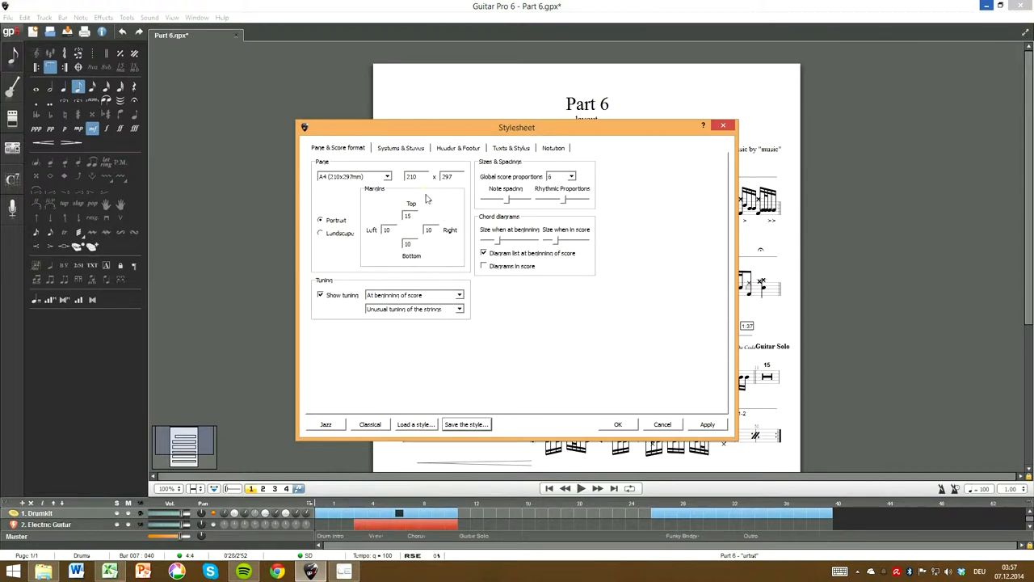
click(509, 193)
drag(607, 129, 611, 260)
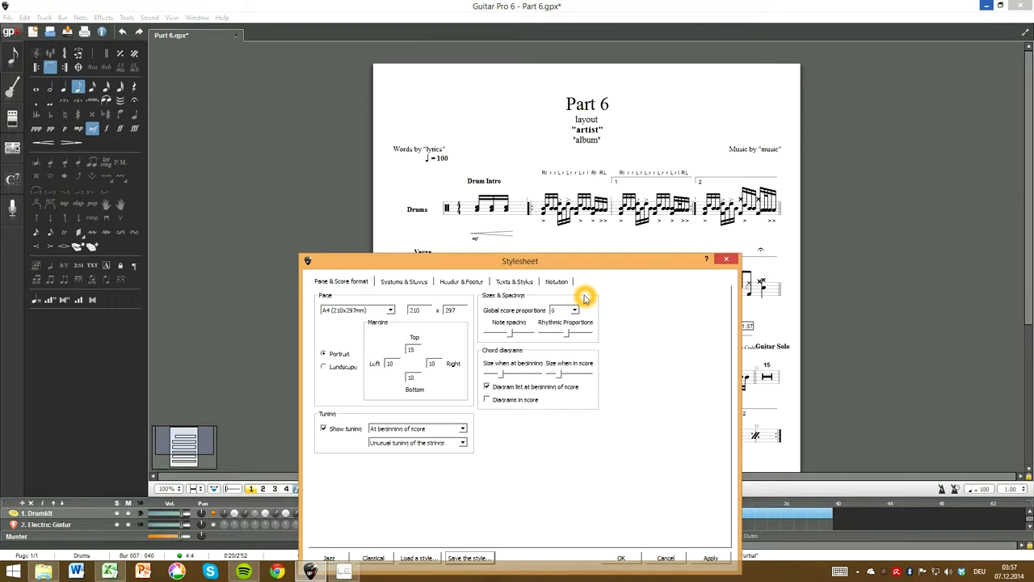
Step: Review the stylesheet's systems and staves settings, including where the single-track name can be shown
click(419, 283)
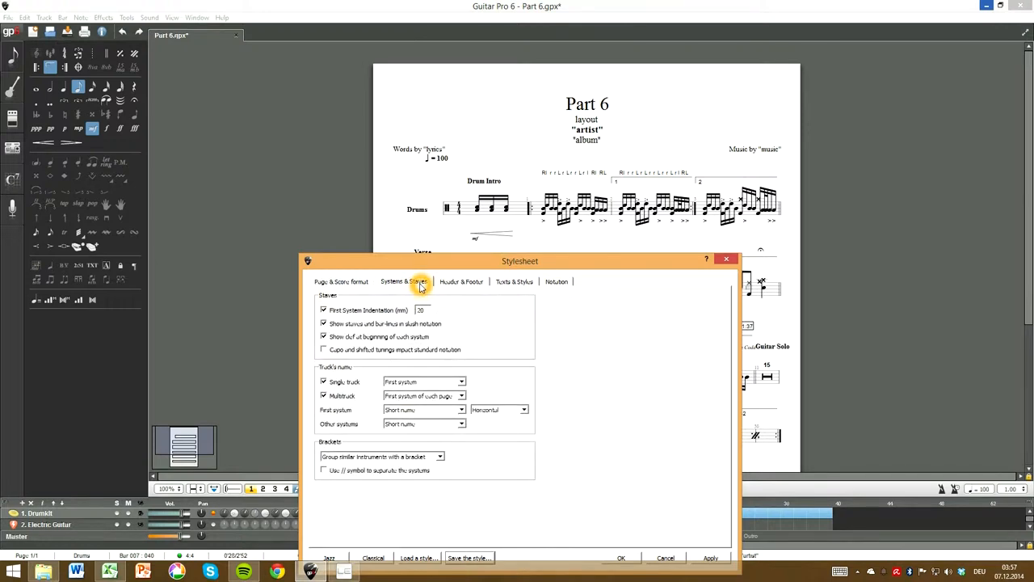
drag(428, 261, 470, 85)
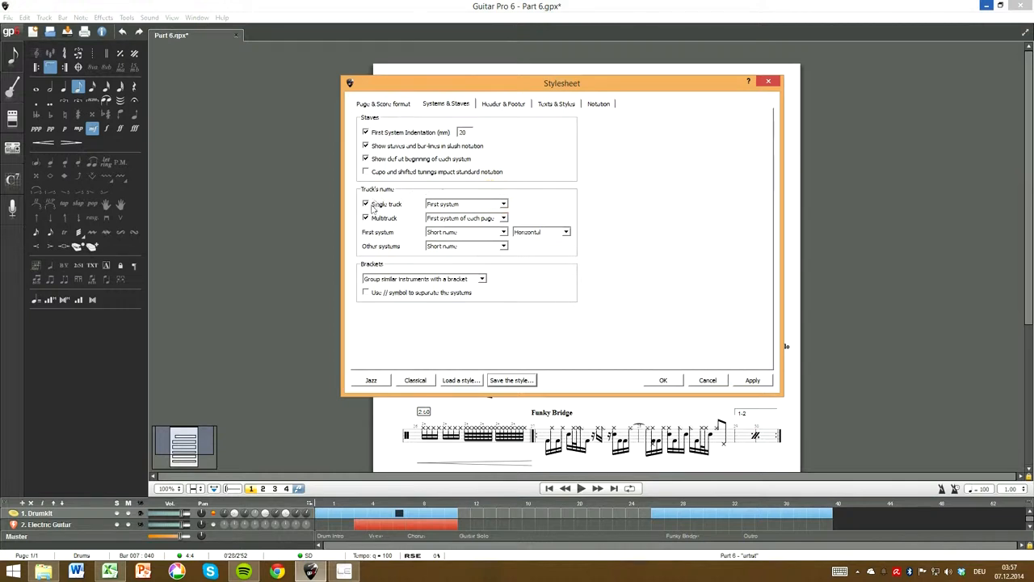
click(505, 206)
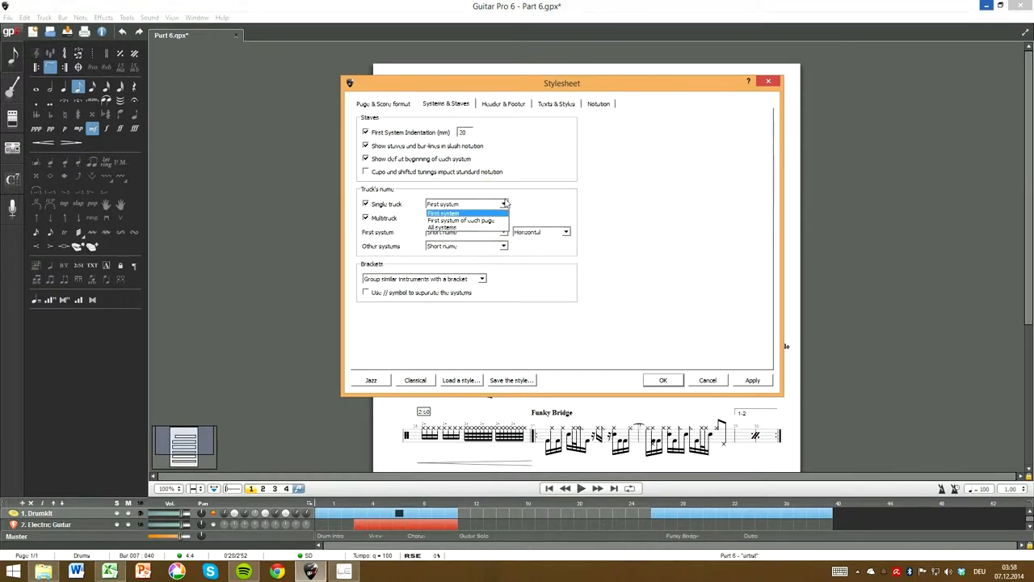
click(504, 204)
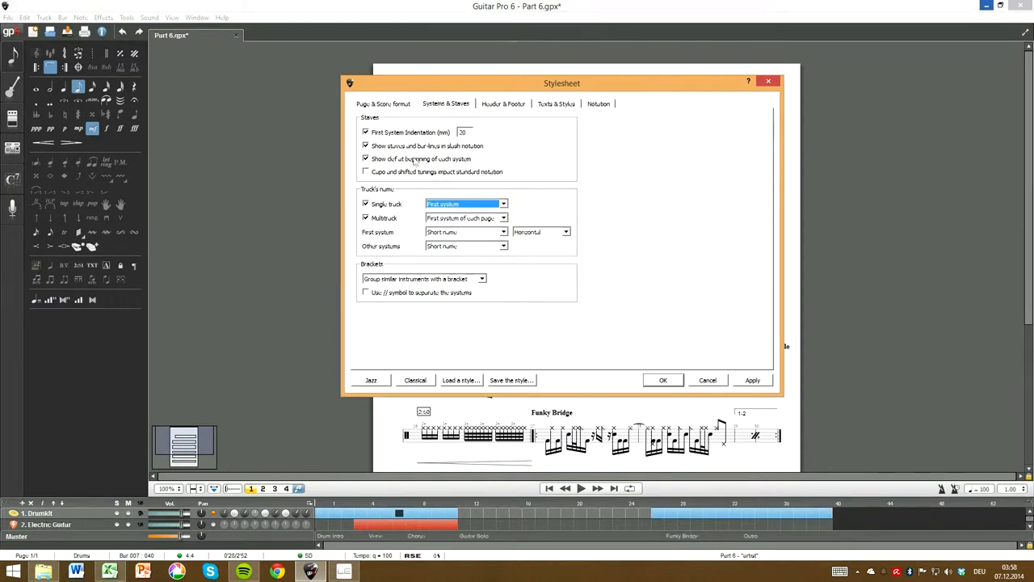
Step: Review the stylesheet's header and footer settings for the first-page header, first-page footer and other pages
click(498, 104)
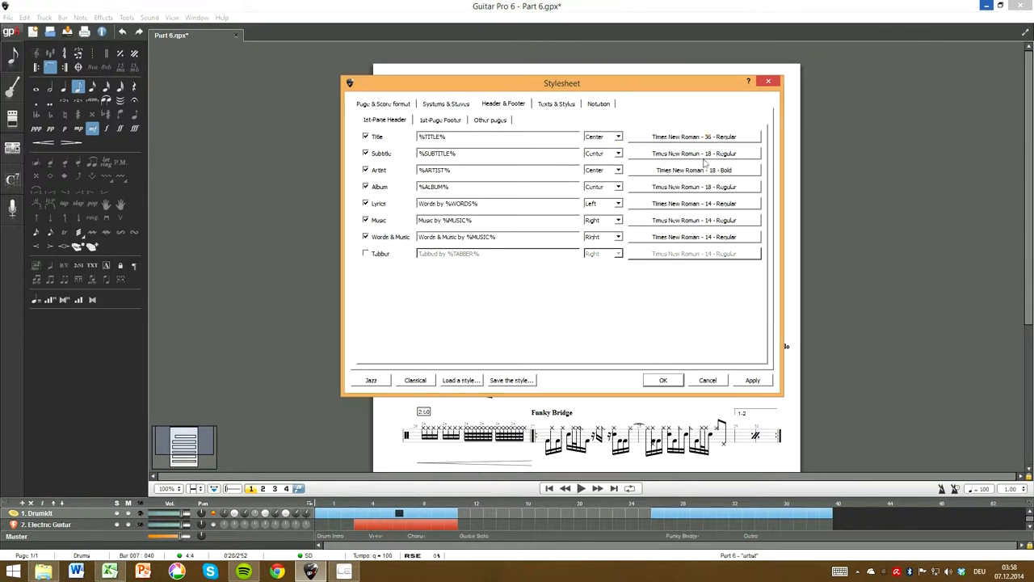
click(442, 174)
click(436, 121)
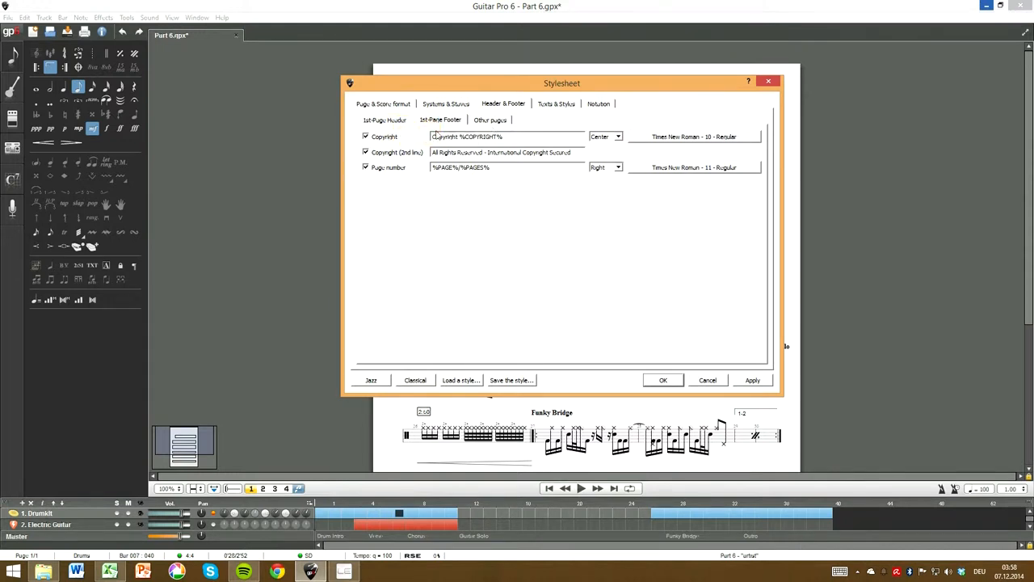
click(487, 123)
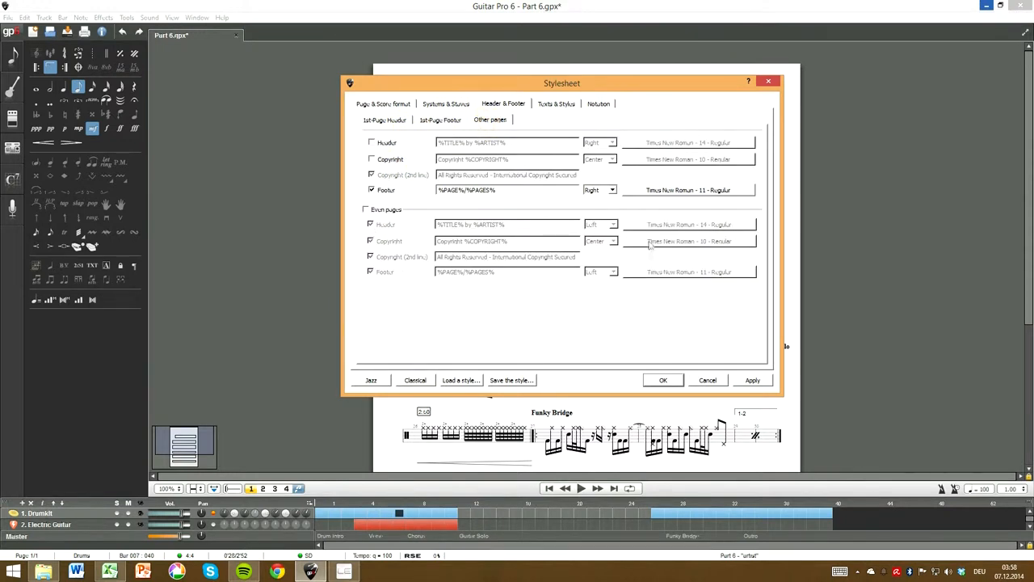
click(488, 184)
click(395, 120)
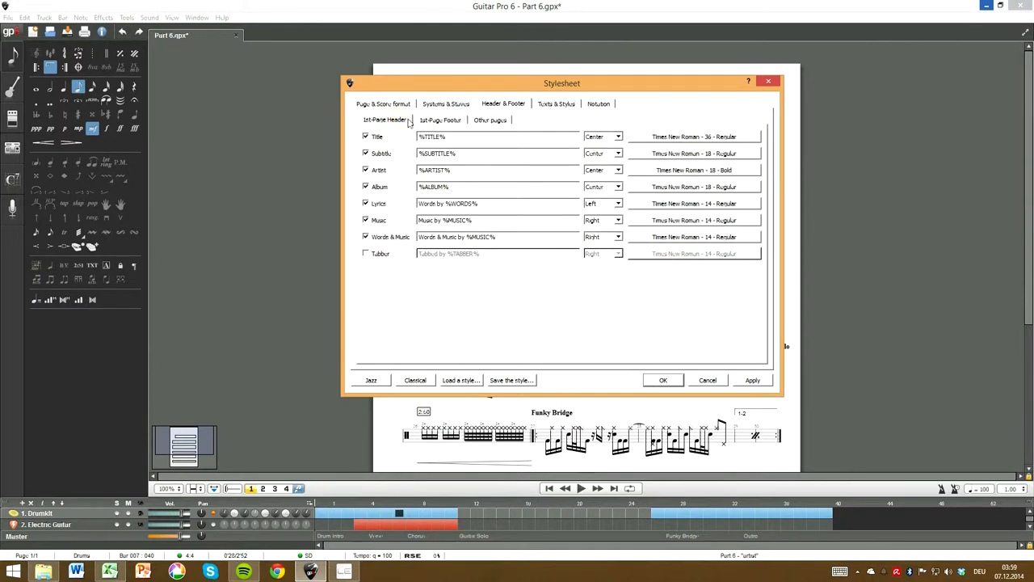
Step: Review the stylesheet's text fonts and the placement options for lyrics and bar numbers
click(543, 102)
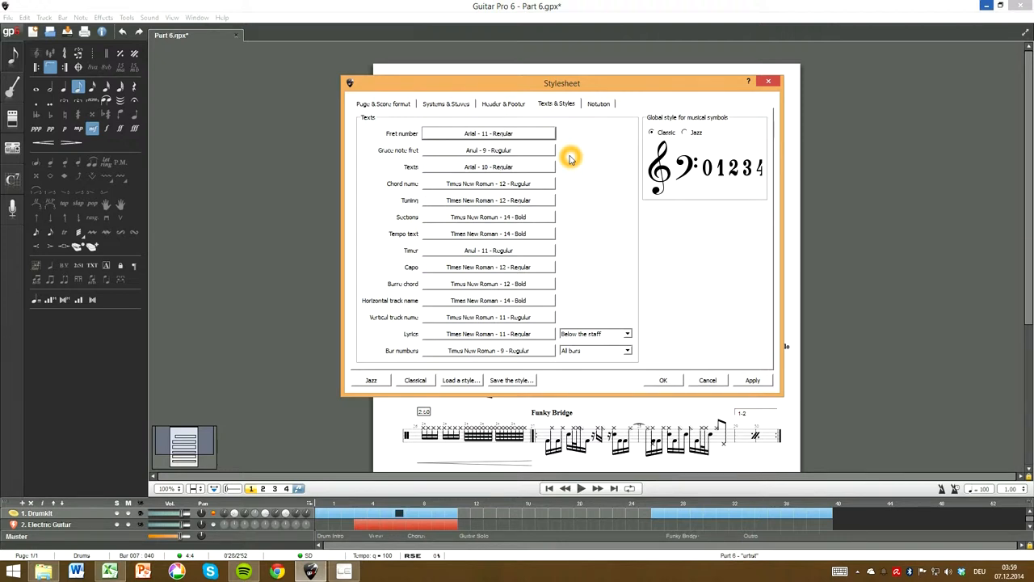
click(628, 333)
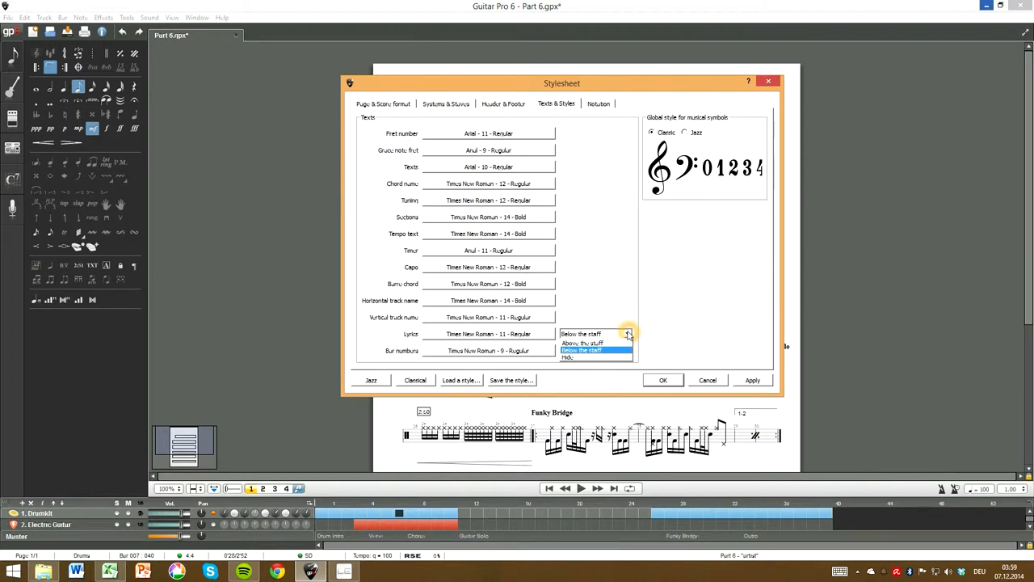
click(628, 333)
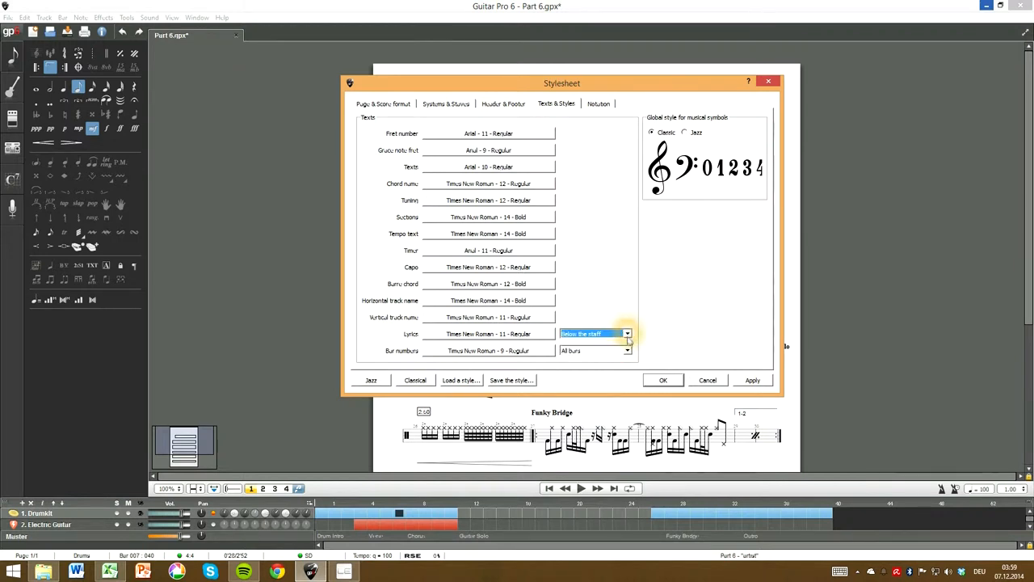
click(628, 350)
click(629, 352)
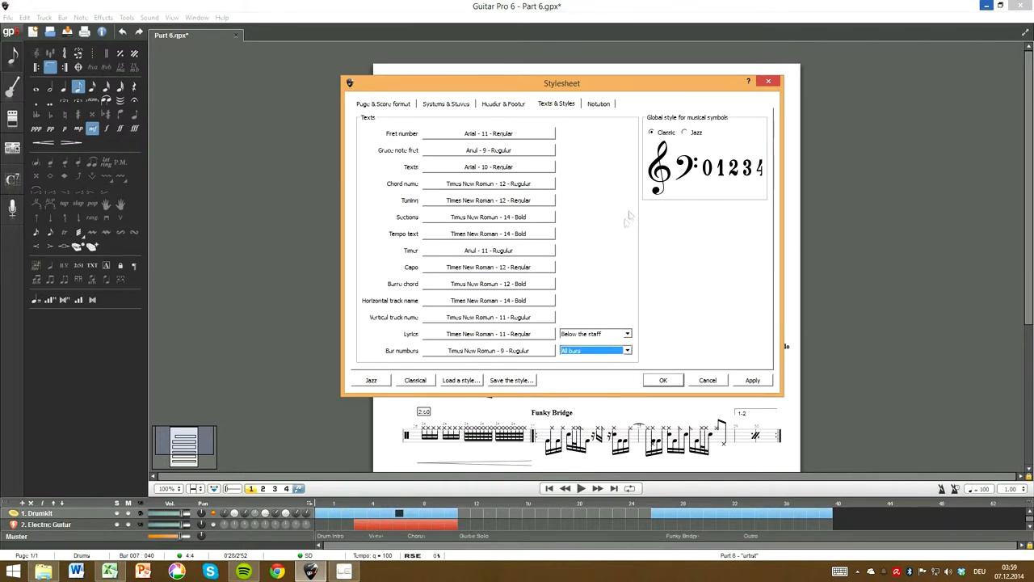
Step: Compare the Jazz and Classic global styles for musical symbols, leaving Classic selected
click(651, 133)
click(686, 133)
click(685, 134)
click(684, 134)
click(652, 133)
Step: Review the stylesheet's notation settings, including the symbol options for time signatures, trills, useless rests and dynamics
click(610, 110)
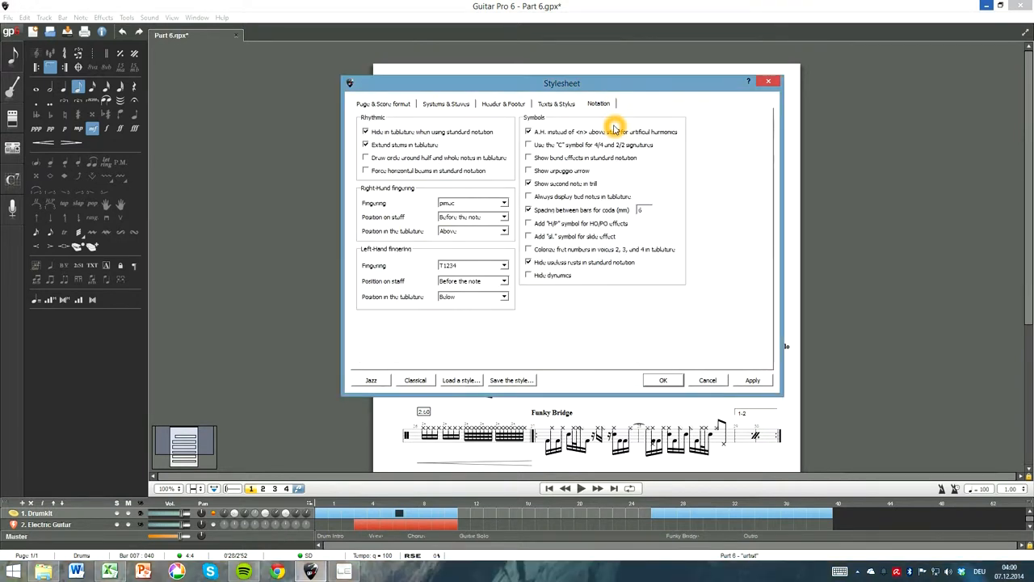
click(393, 181)
click(529, 146)
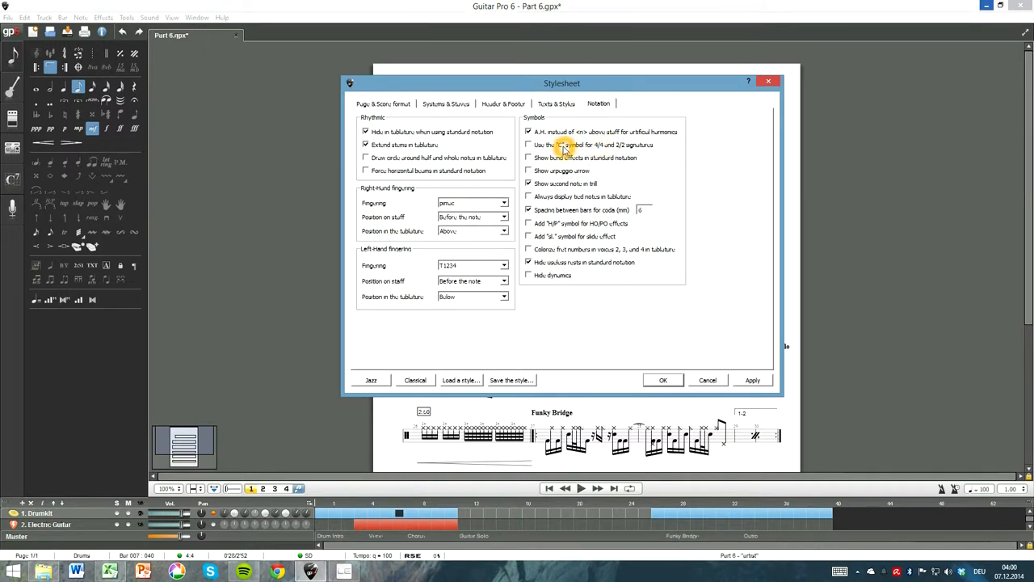
click(589, 185)
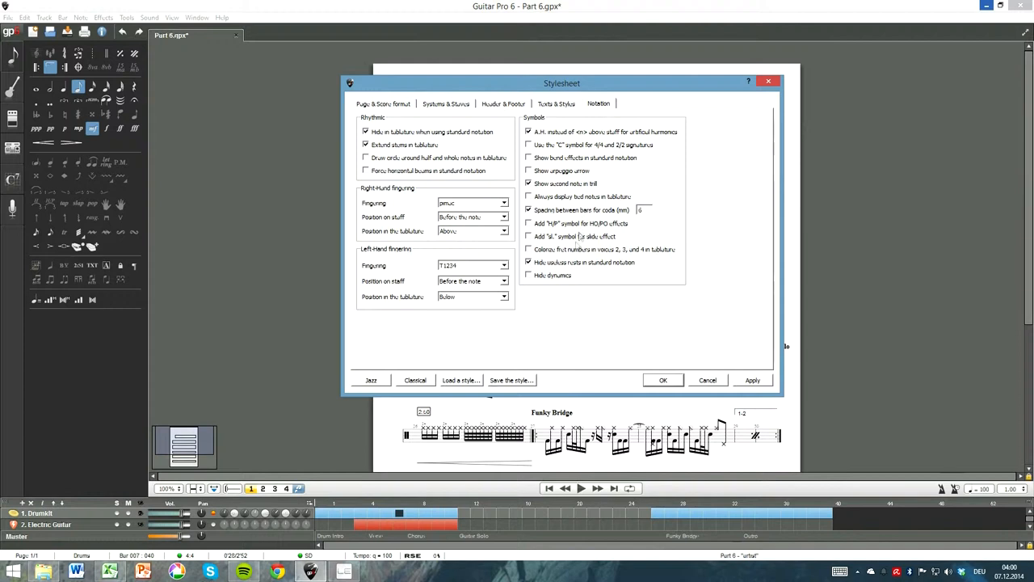
click(528, 262)
click(530, 276)
click(543, 234)
click(546, 283)
Step: Check the options for saving and loading a style, and close the stylesheet without changes
click(524, 384)
click(845, 93)
click(465, 381)
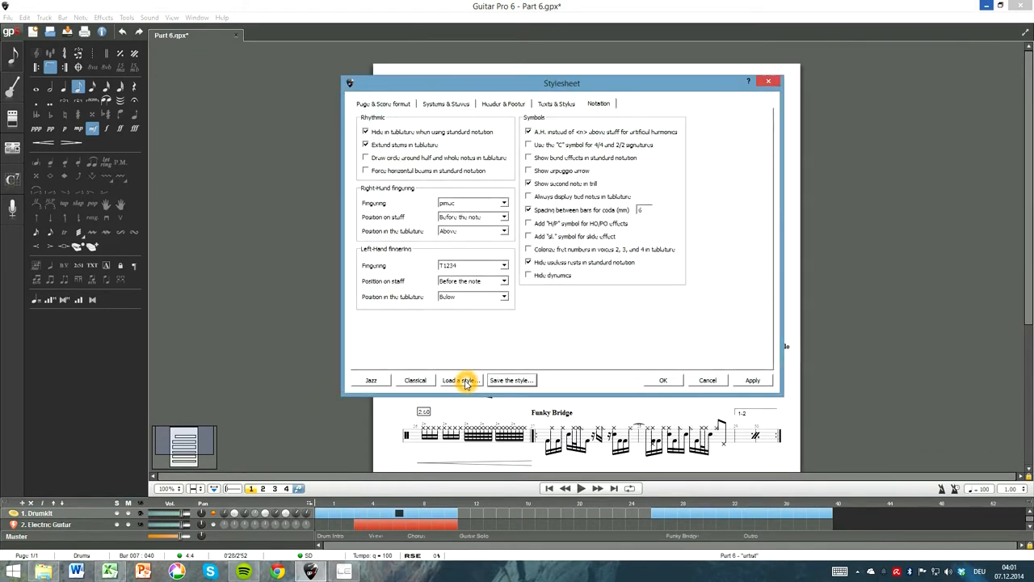
click(463, 384)
click(698, 381)
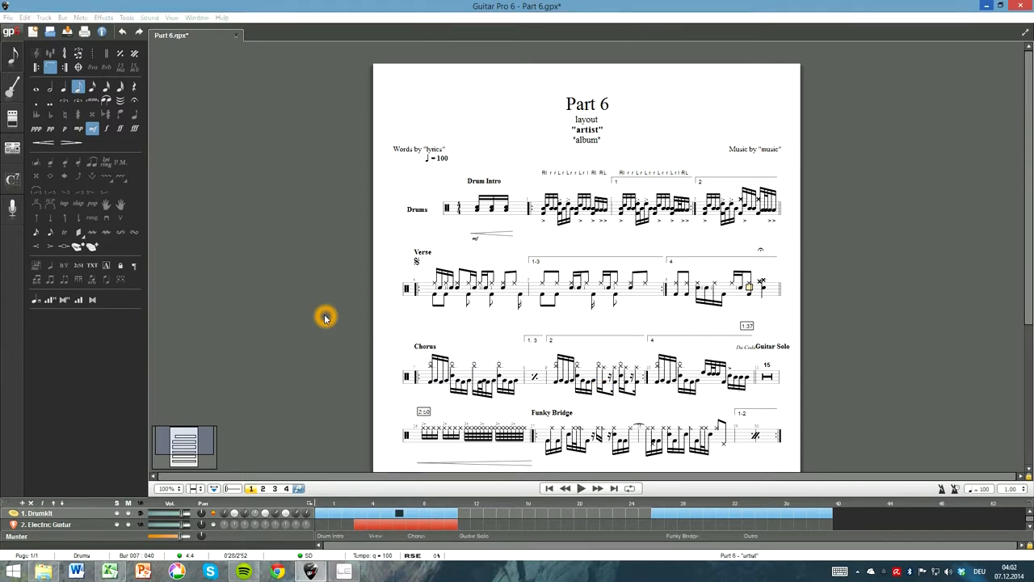
Step: Open the preferences, review the default stylesheet and automatic backup options, and close them
key(F12)
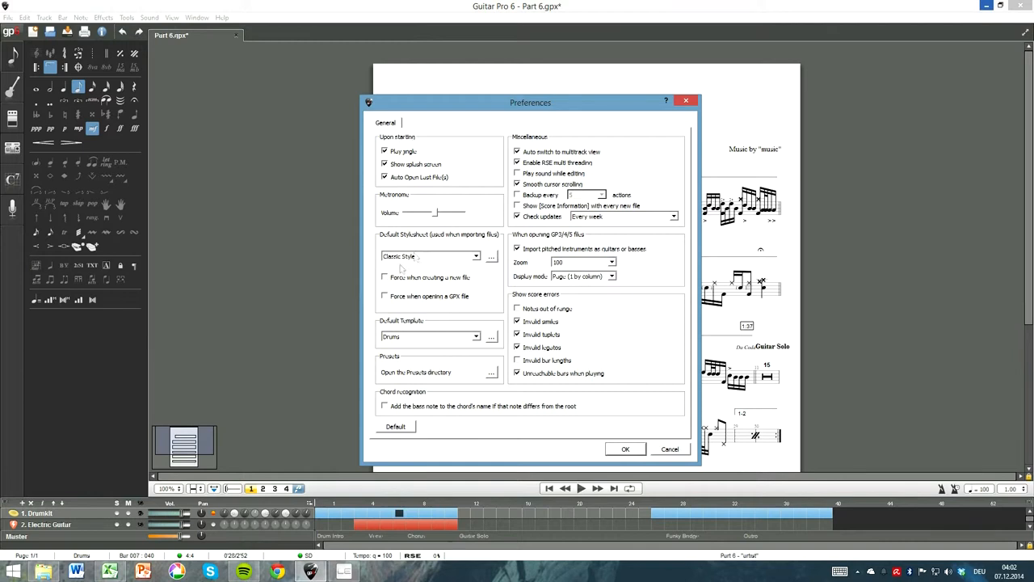
click(518, 199)
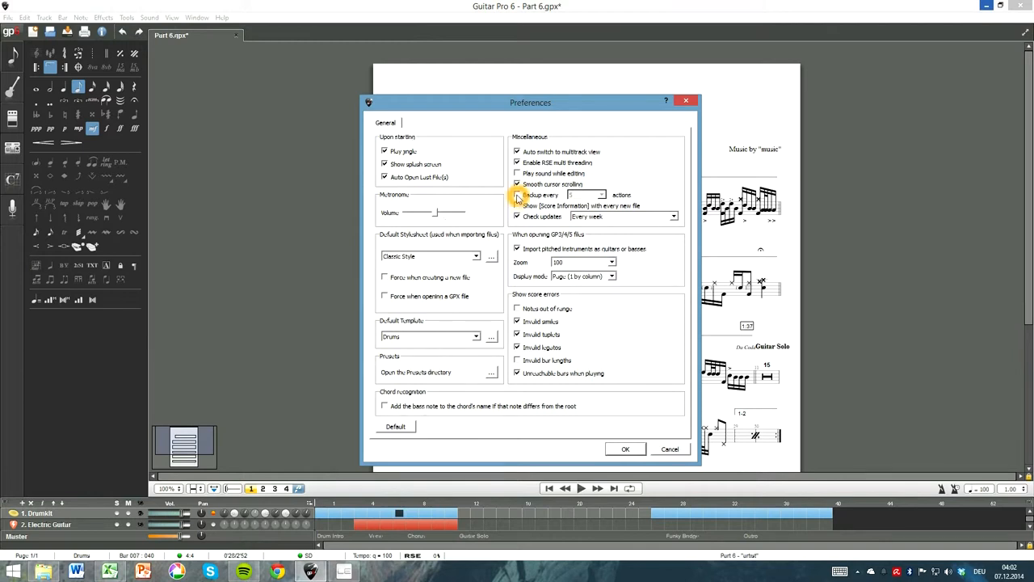
click(598, 195)
click(616, 195)
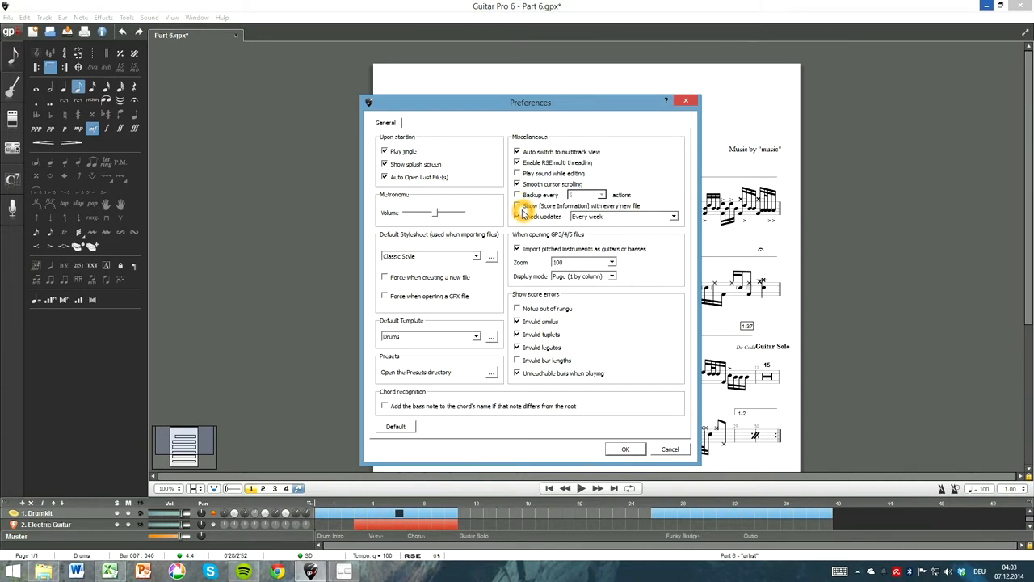
click(625, 448)
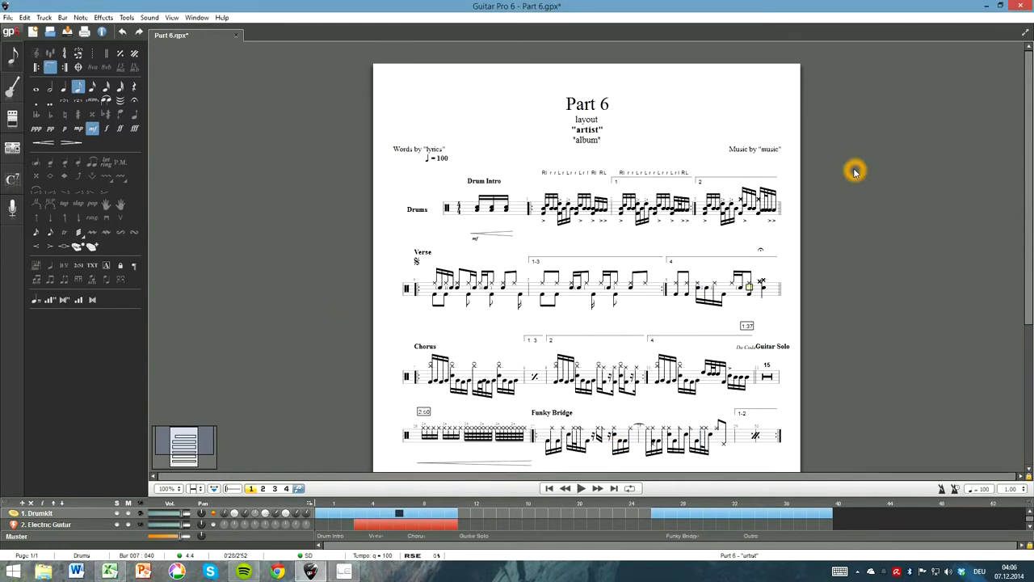
Step: Check the score in the print preview and view the printer settings, and close both without printing
key(ctrl+shift+p)
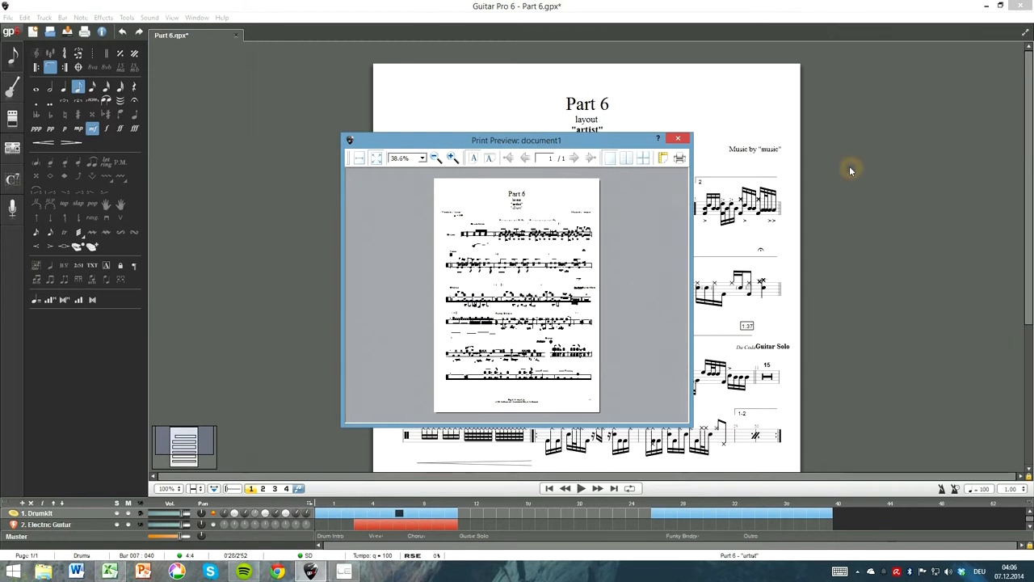
click(782, 261)
click(782, 261)
click(683, 142)
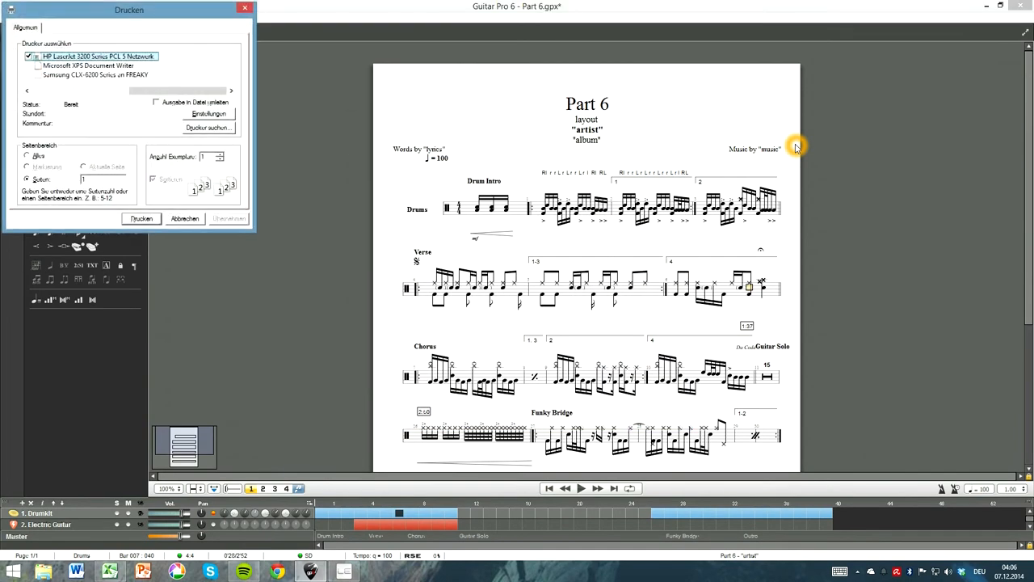
click(246, 9)
click(398, 139)
Step: Look through the available export formats, including PNG and PDF, without exporting the score
click(8, 17)
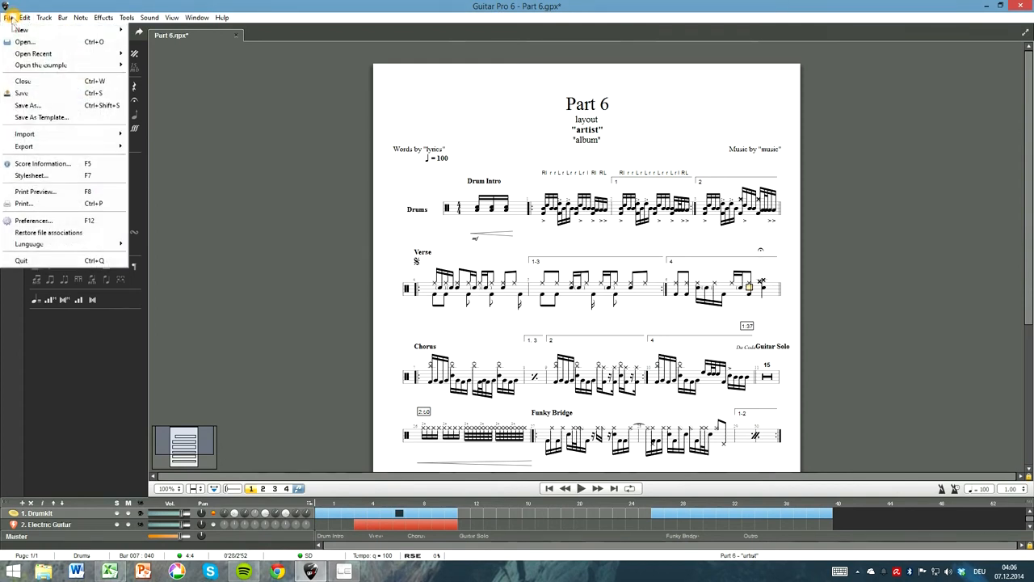
mouse_move(57, 145)
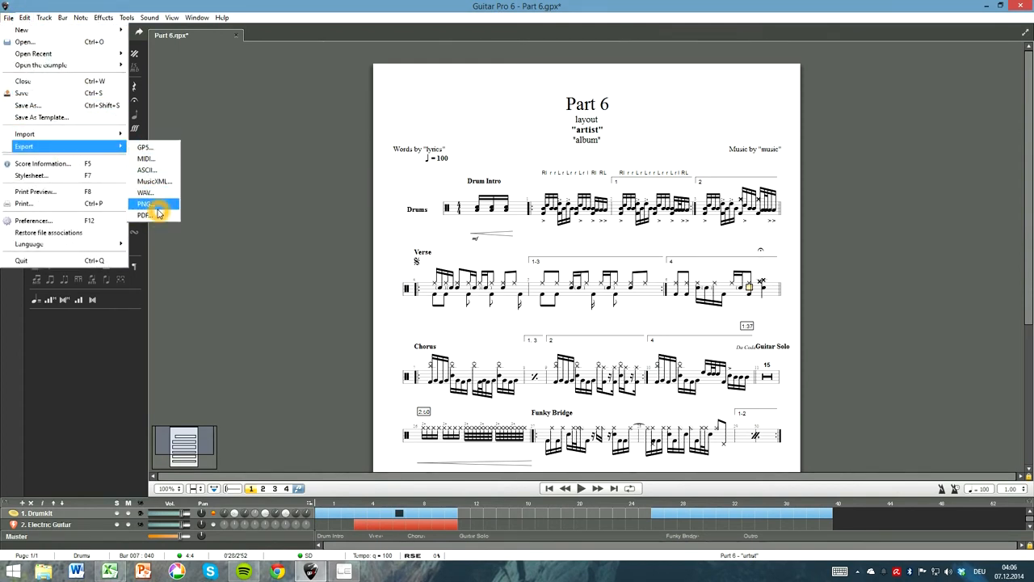
click(273, 181)
click(270, 181)
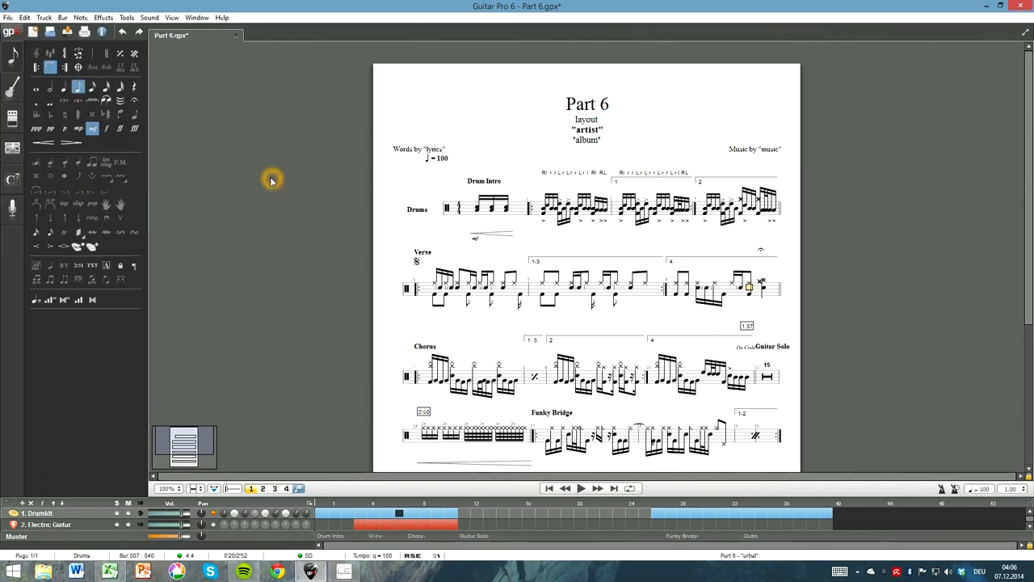